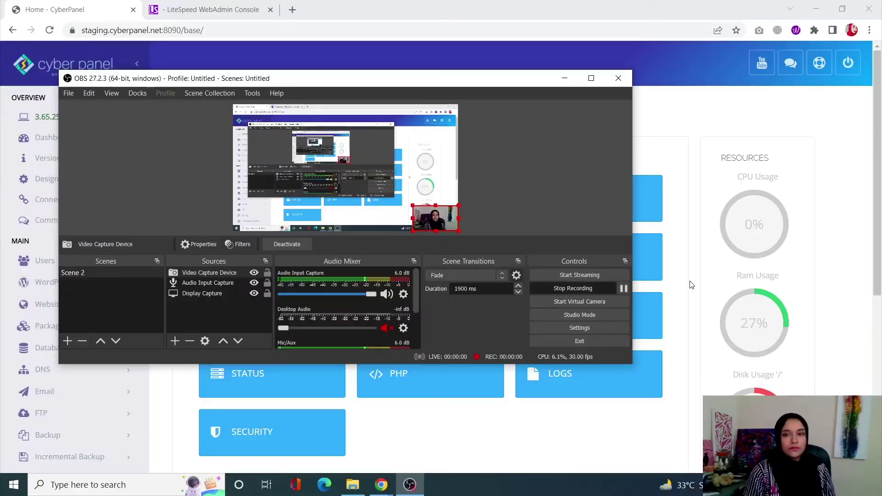
Bring the staging server's CyberPanel Home dashboard to the front
left_click(691, 285)
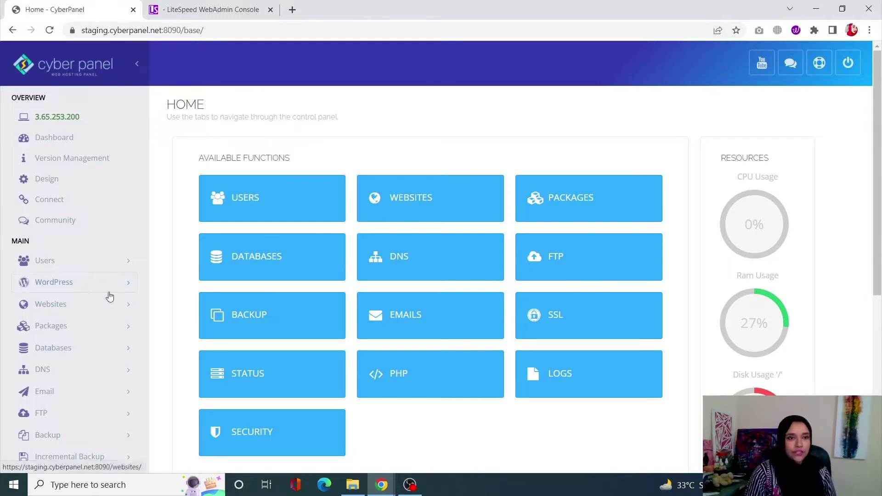
From Websites > List Websites, open the Manage page for staging.cyberpanel.net
left_click(98, 308)
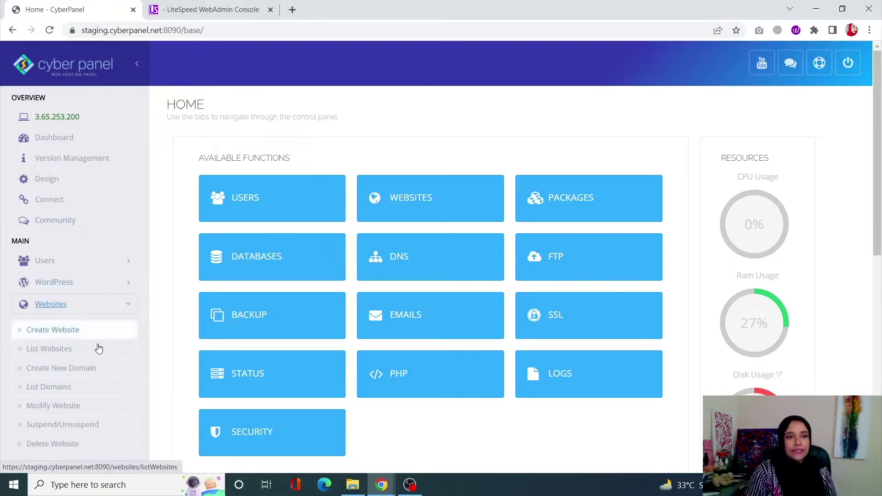
left_click(97, 350)
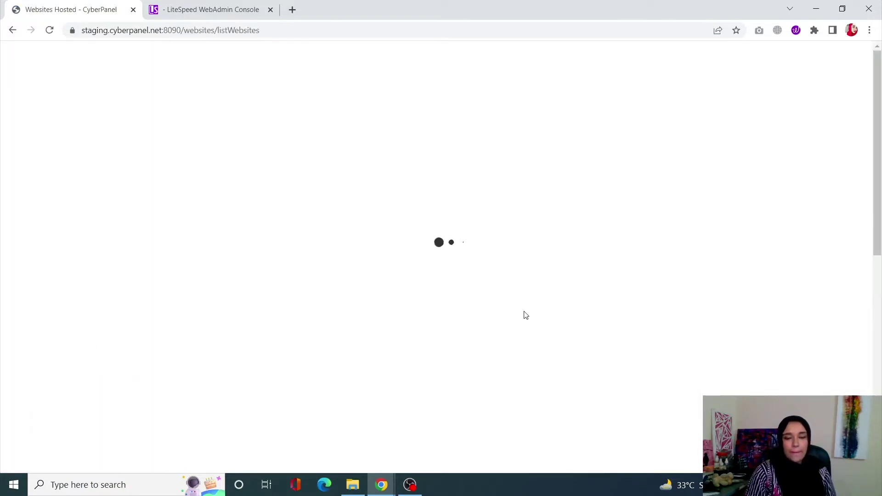
scroll(246, 338, "down", 1)
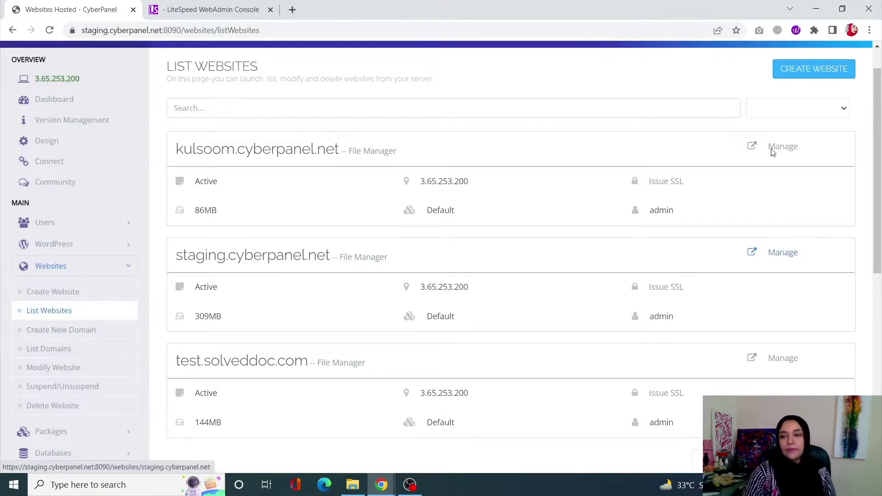
left_click(789, 254)
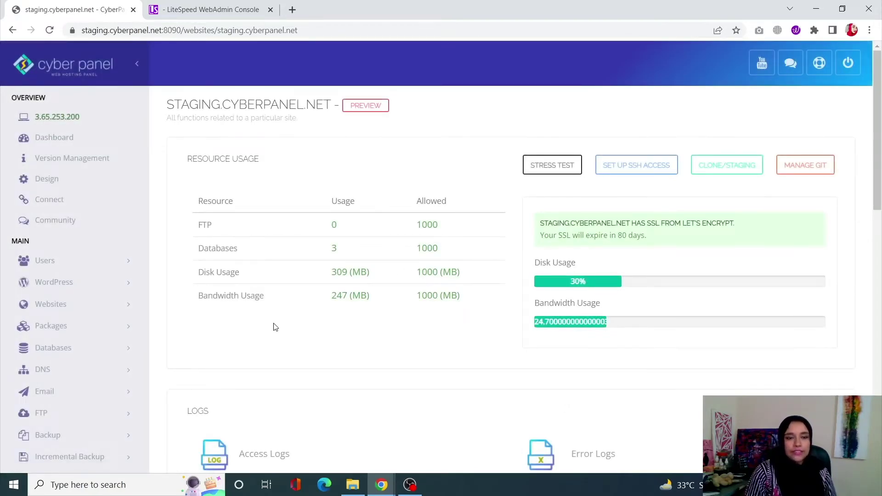
Load the site's vHost Conf and inspect the lsphp74 path /usr/local/lsws/lsphp74/bin/lsphp
scroll(274, 328, "down", 10)
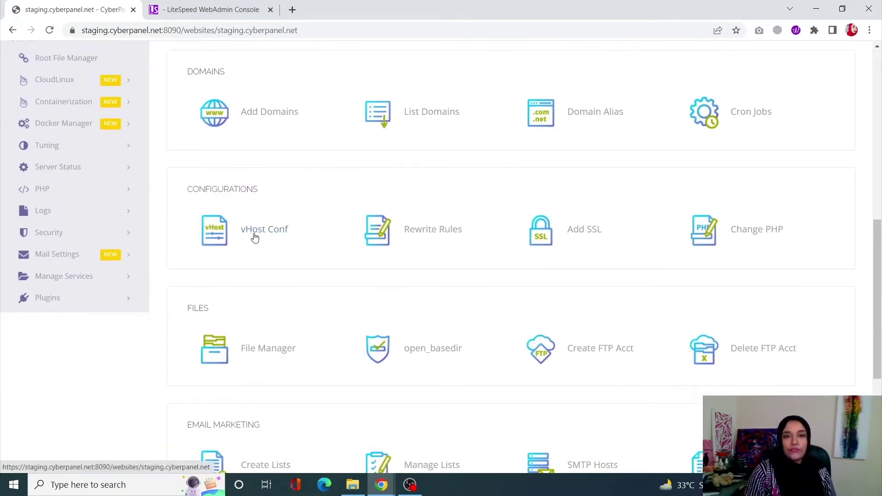
left_click(254, 233)
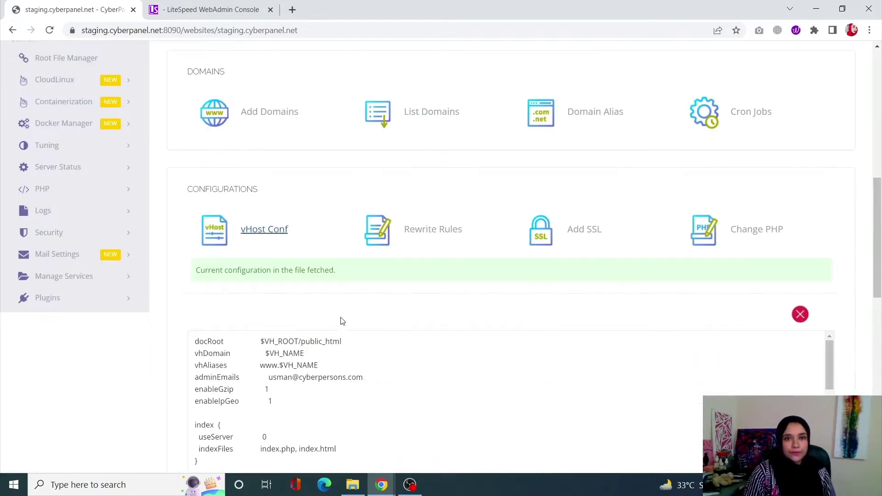
scroll(382, 386, "down", 4)
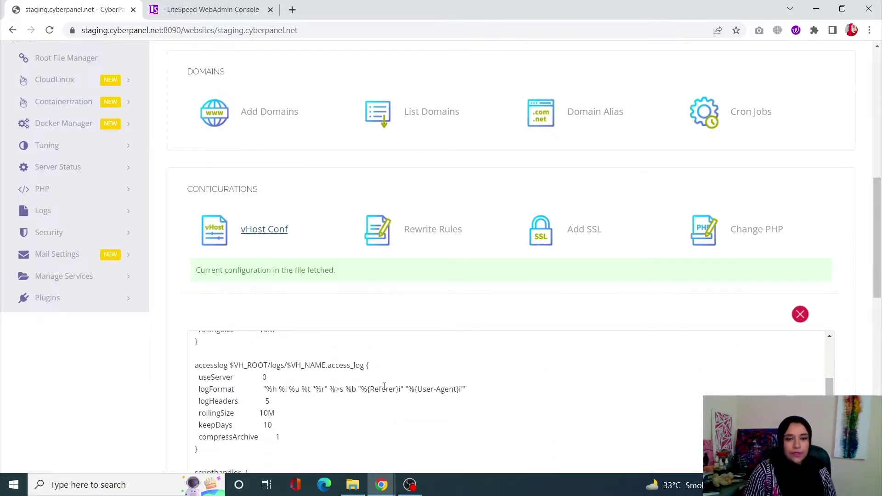
scroll(384, 386, "down", 4)
scroll(384, 386, "down", 1)
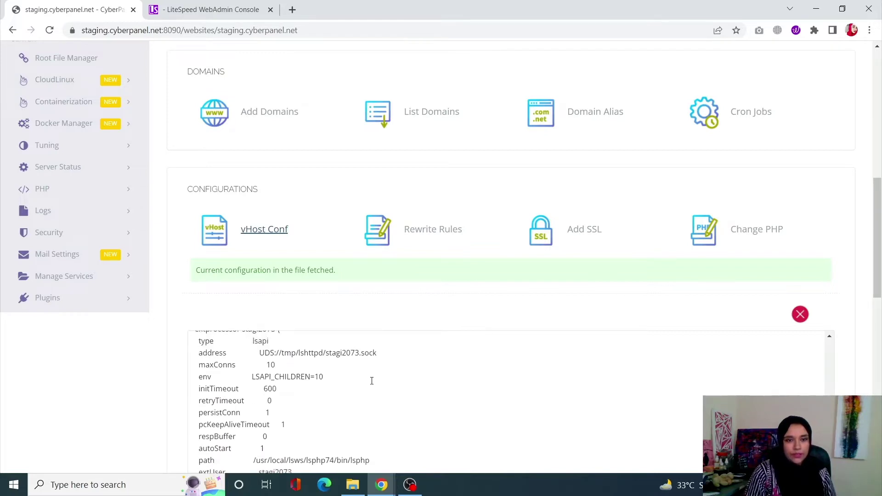
scroll(368, 386, "down", 3)
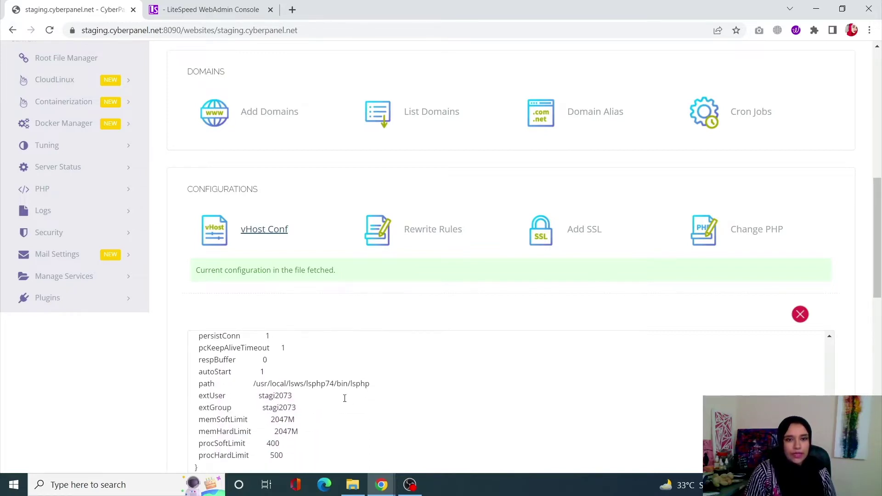
left_click_drag(307, 384, 334, 383)
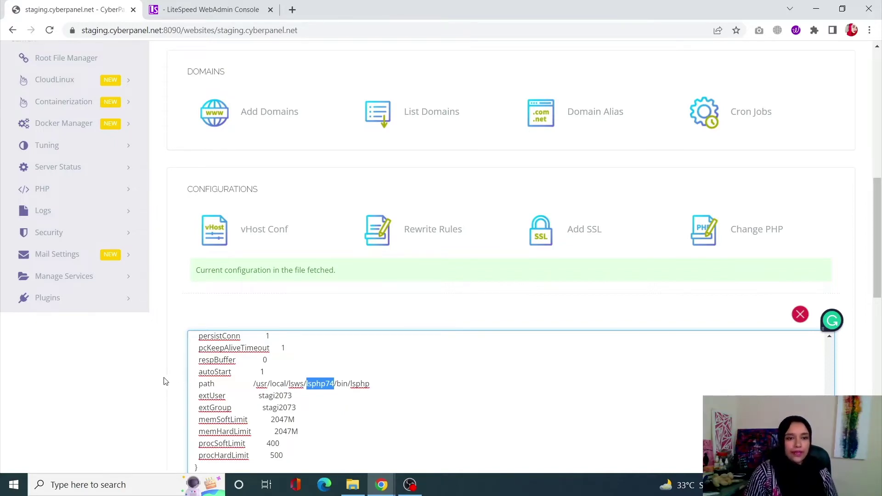
left_click(164, 390)
scroll(164, 391, "up", 1)
scroll(165, 382, "up", 6)
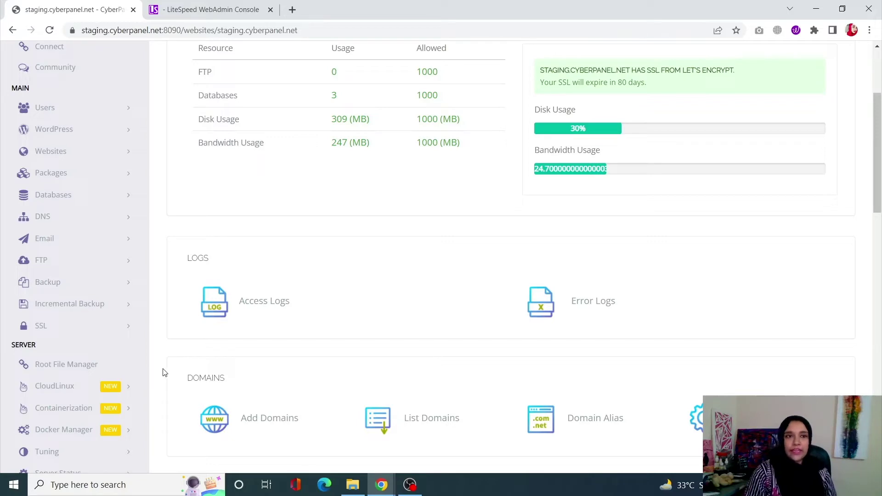
Open Edit PHP Configs from the PHP section in a new browser tab and switch to it
left_click(73, 363)
scroll(71, 361, "down", 3)
scroll(71, 359, "down", 1)
left_click(44, 342)
right_click(68, 390)
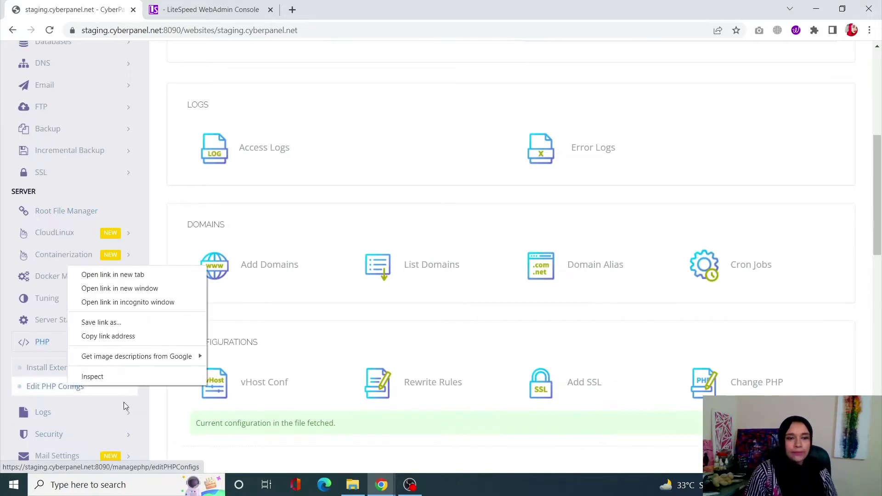
left_click(116, 285)
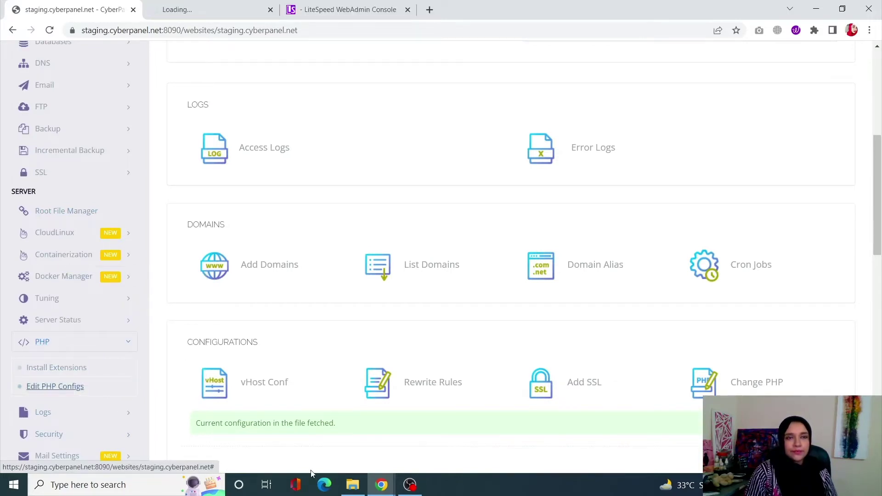
left_click(208, 5)
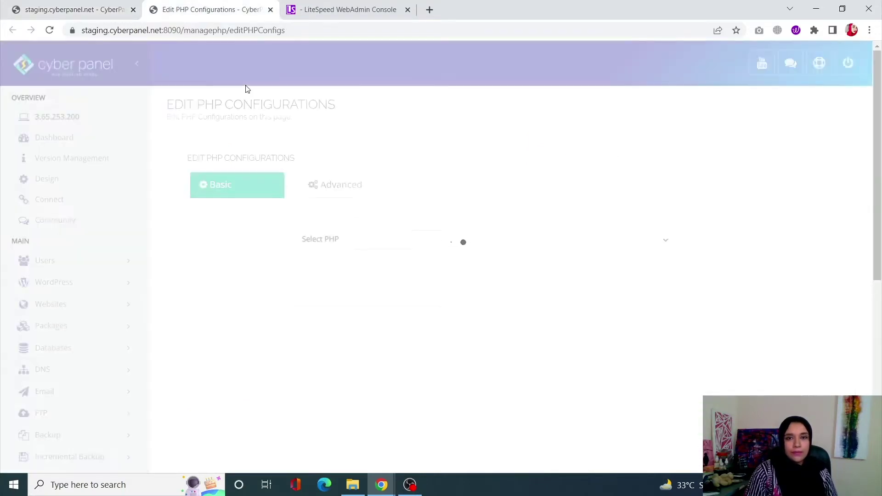
Select PHP 7.4 and change memory_limit from 128M to 512M
left_click(384, 241)
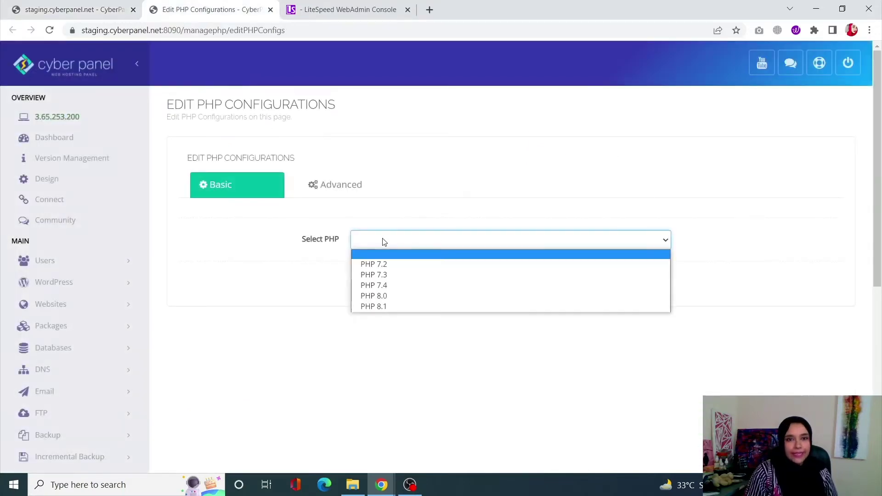
left_click(394, 286)
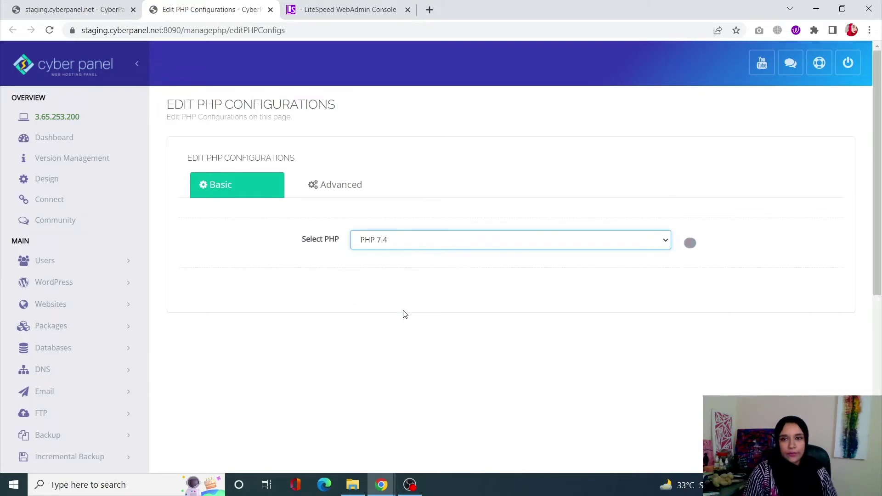
scroll(419, 362, "down", 5)
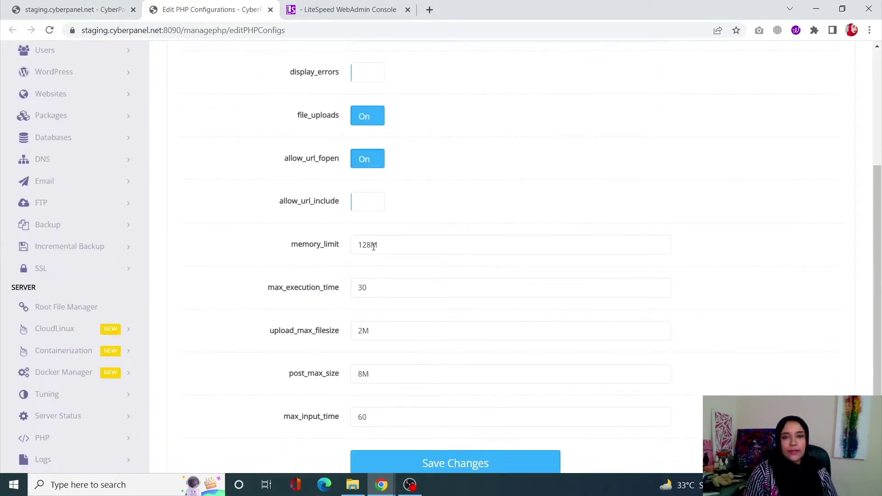
left_click(371, 245)
left_click_drag(370, 245, 358, 245)
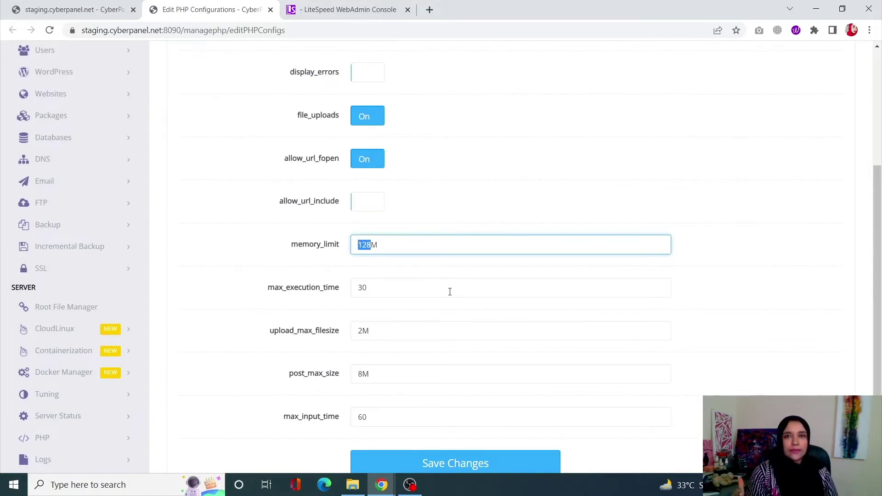
type("512")
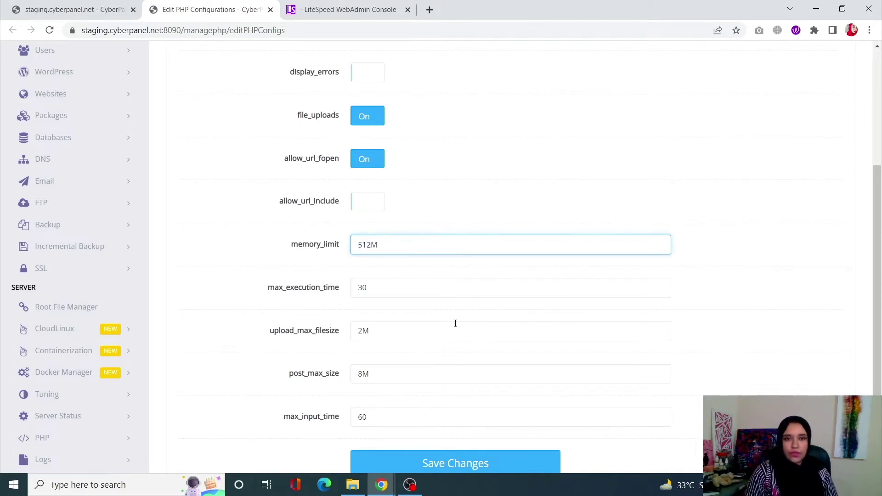
Set max_execution_time to 60, upload_max_filesize to 4M and post_max_size to 16M
scroll(455, 323, "down", 2)
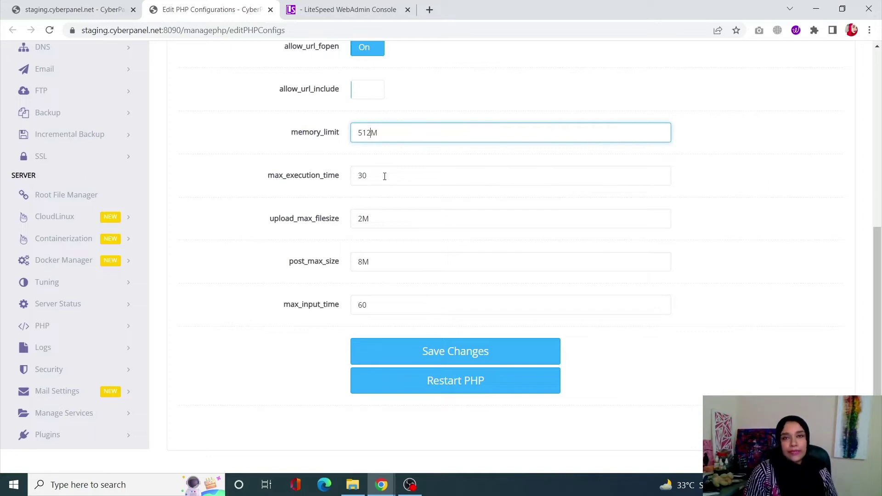
left_click(385, 176)
double_click(379, 177)
type("60")
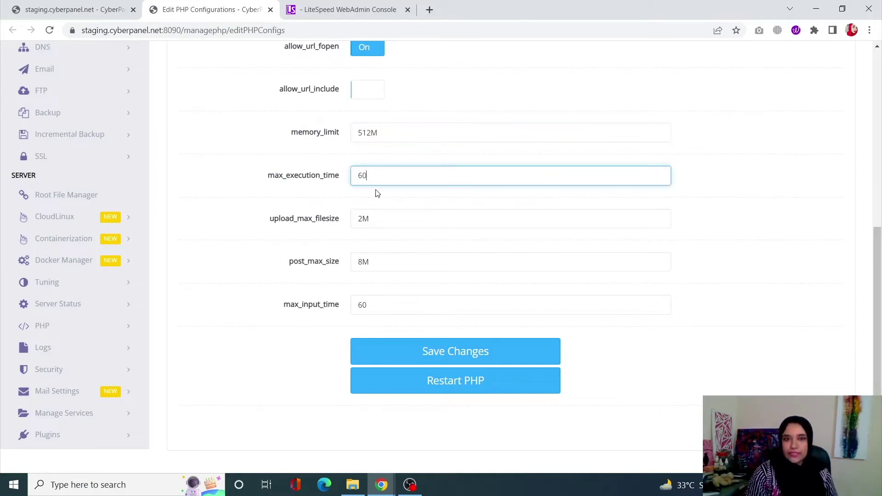
left_click(362, 220)
key("BackSpace")
type("4")
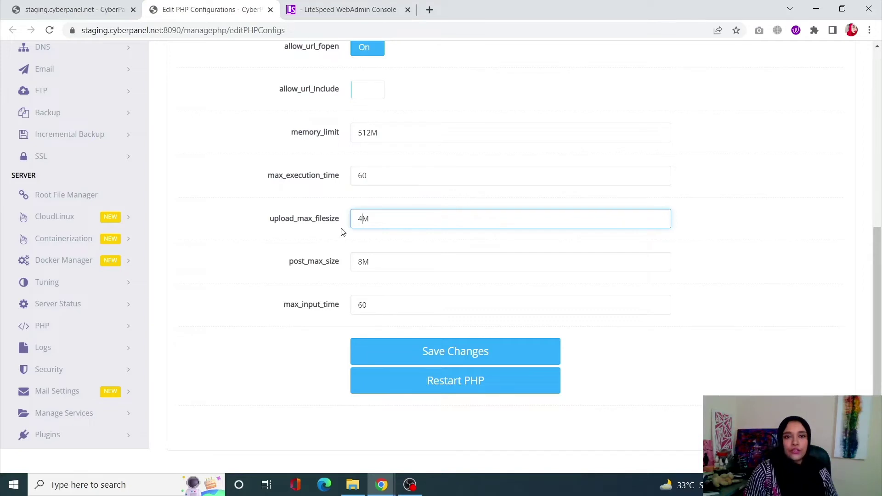
left_click(364, 266)
key("BackSpace")
type("16")
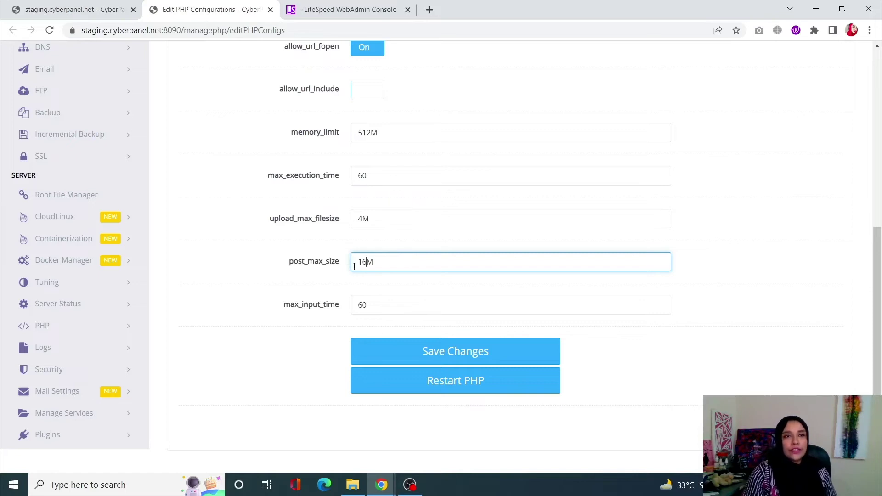
left_click(27, 10)
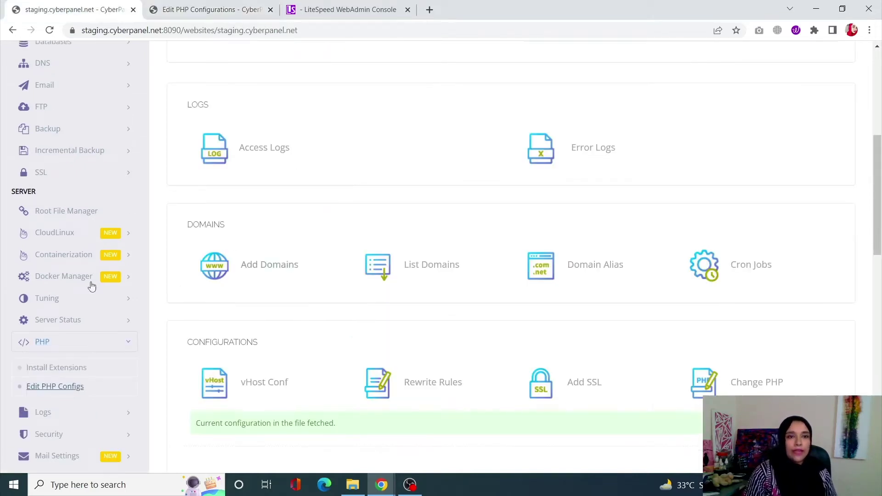
In the site's vHost Conf, highlight the 2047M memSoftLimit and memHardLimit values
scroll(244, 323, "up", 1)
scroll(243, 322, "down", 5)
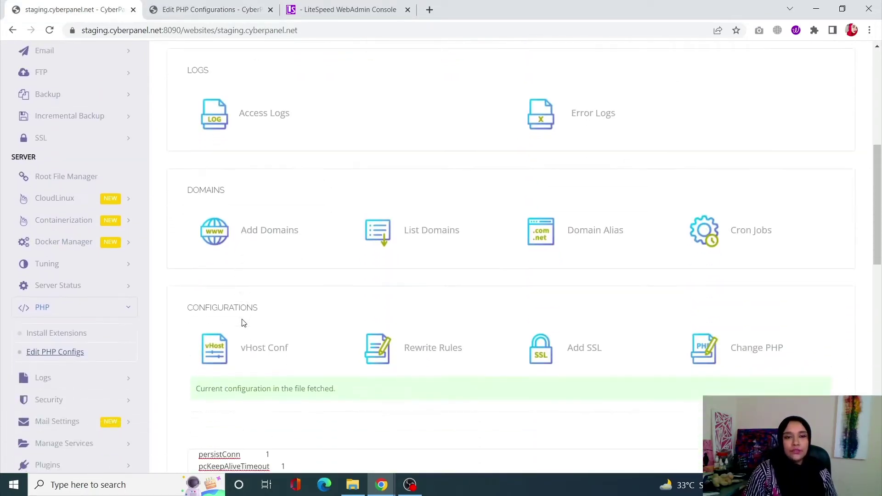
scroll(242, 319, "down", 1)
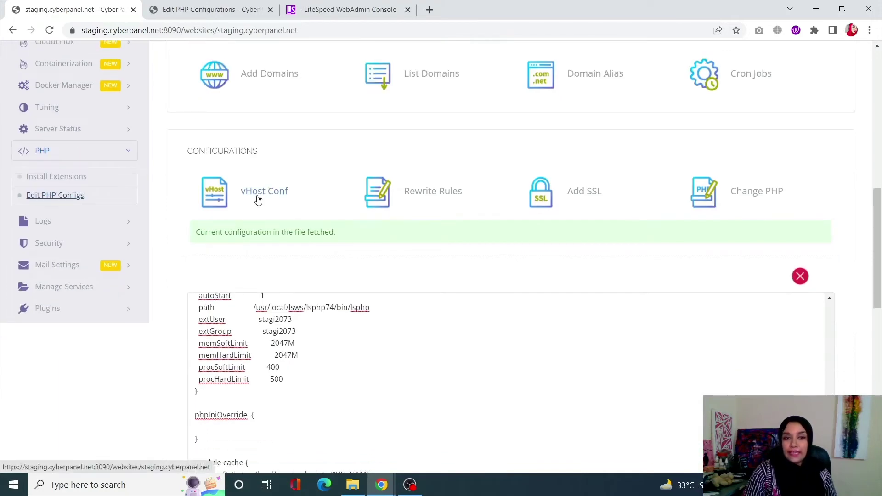
scroll(290, 366, "down", 7)
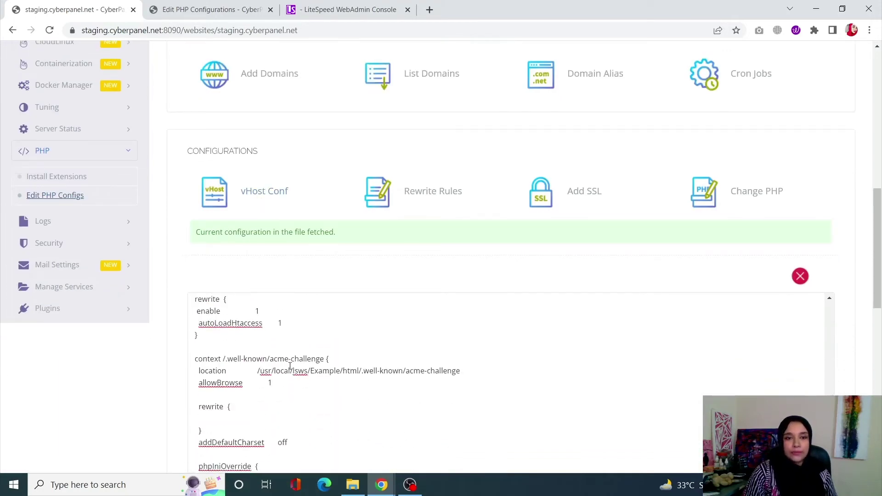
scroll(658, 401, "down", 3)
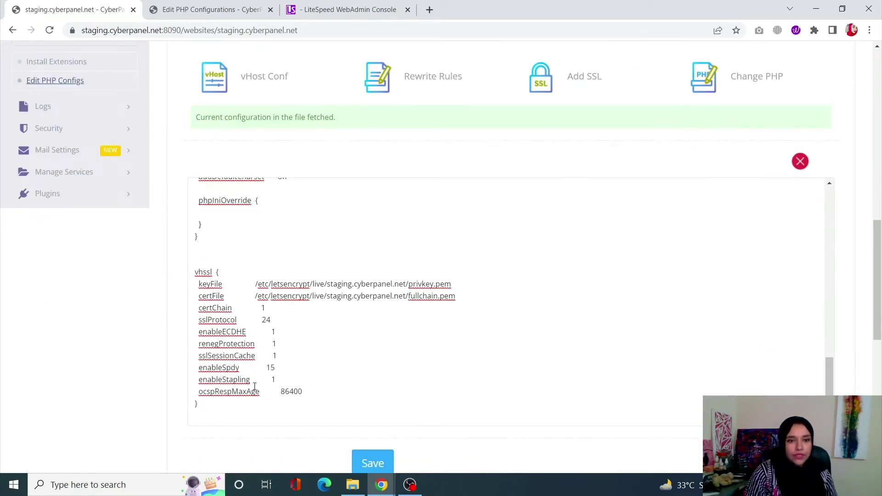
scroll(254, 384, "up", 9)
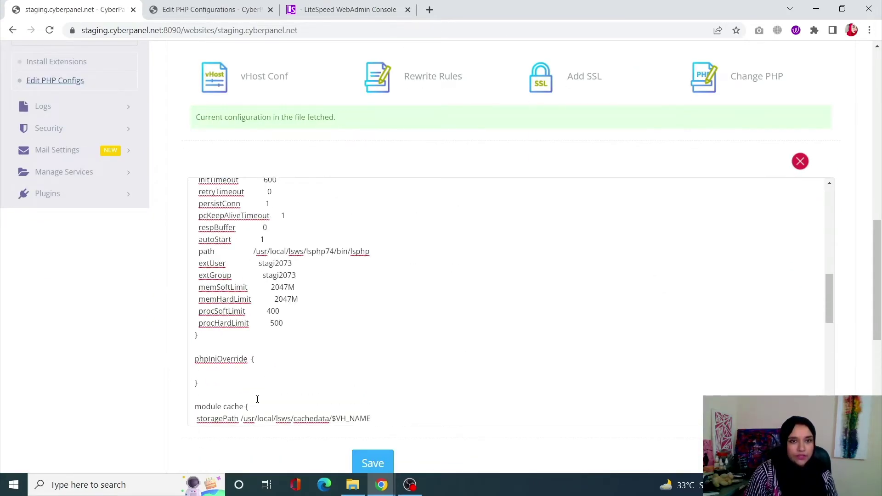
scroll(256, 400, "up", 1)
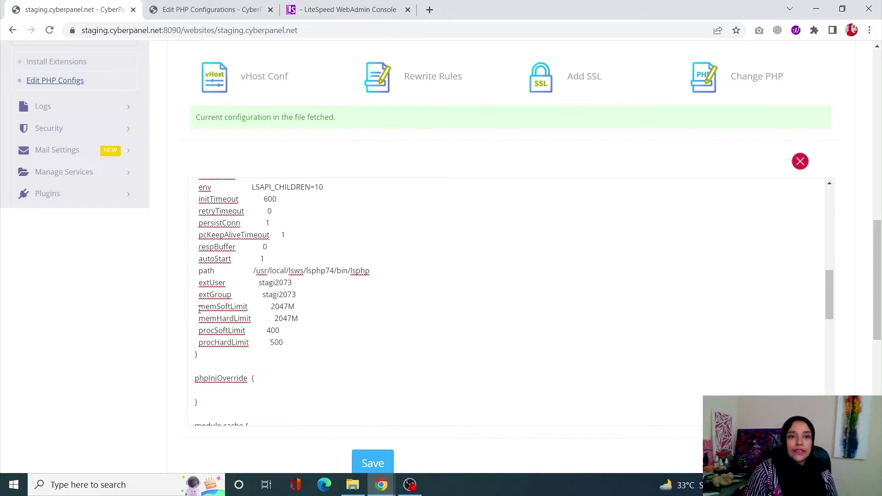
left_click_drag(259, 317, 193, 307)
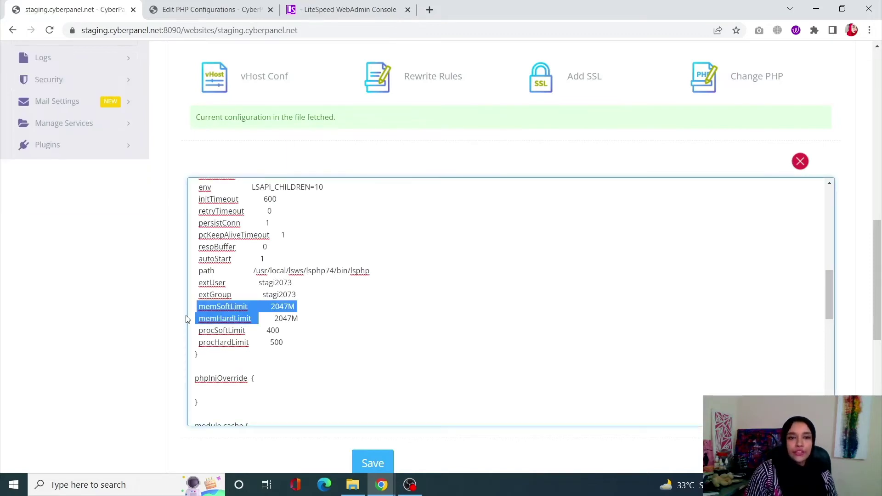
left_click(288, 307)
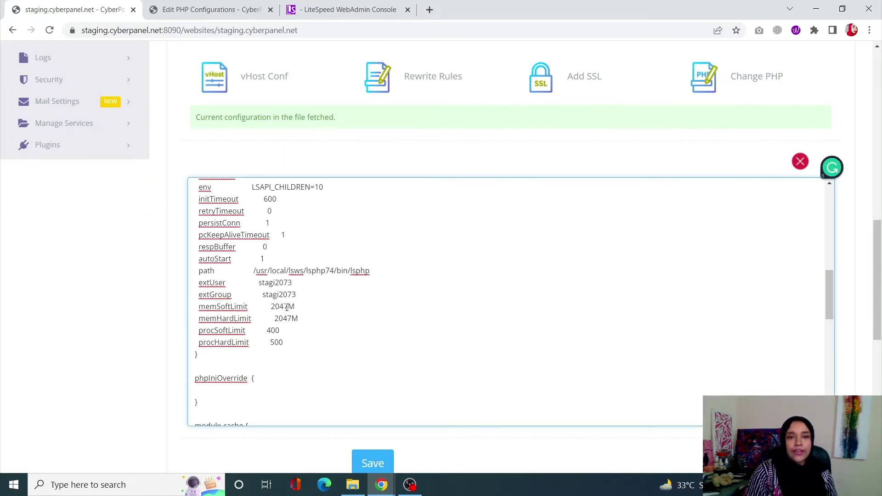
left_click_drag(288, 307, 271, 304)
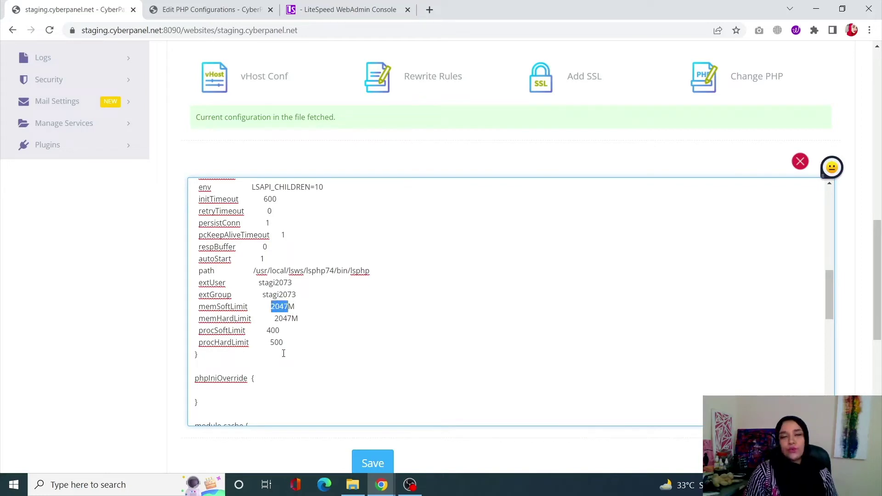
left_click_drag(291, 318, 275, 314)
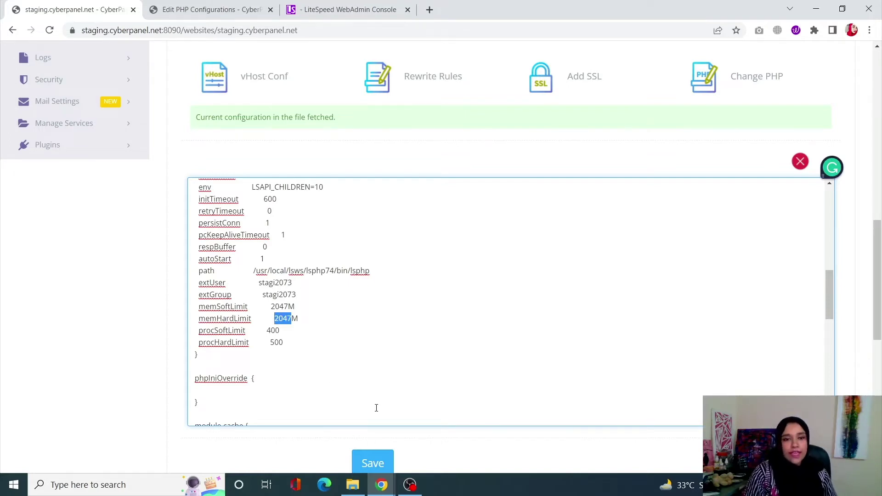
scroll(376, 408, "down", 2)
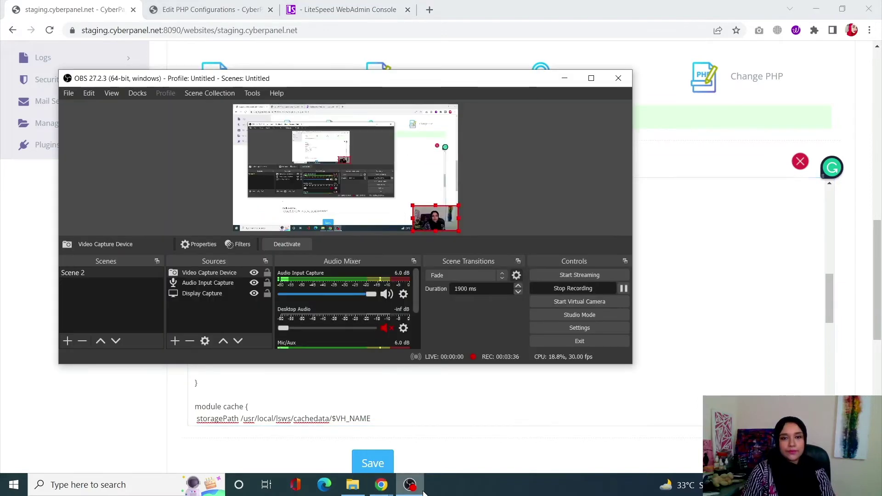
left_click(418, 488)
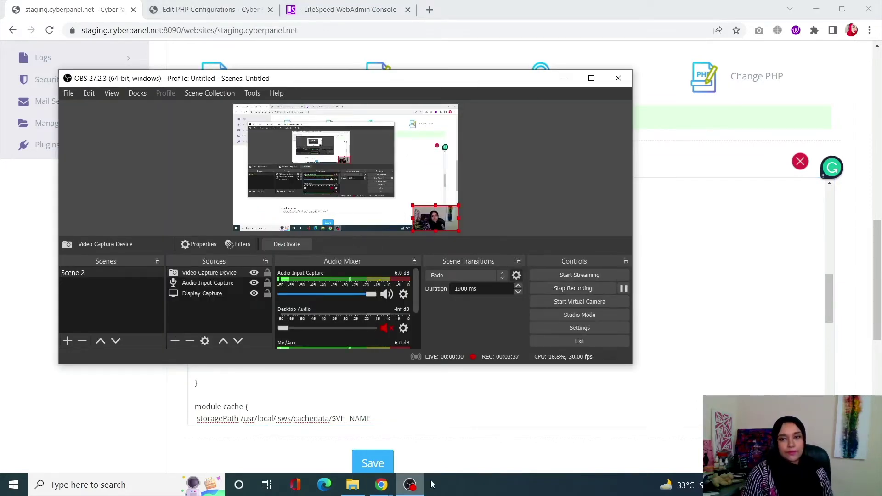
left_click(423, 491)
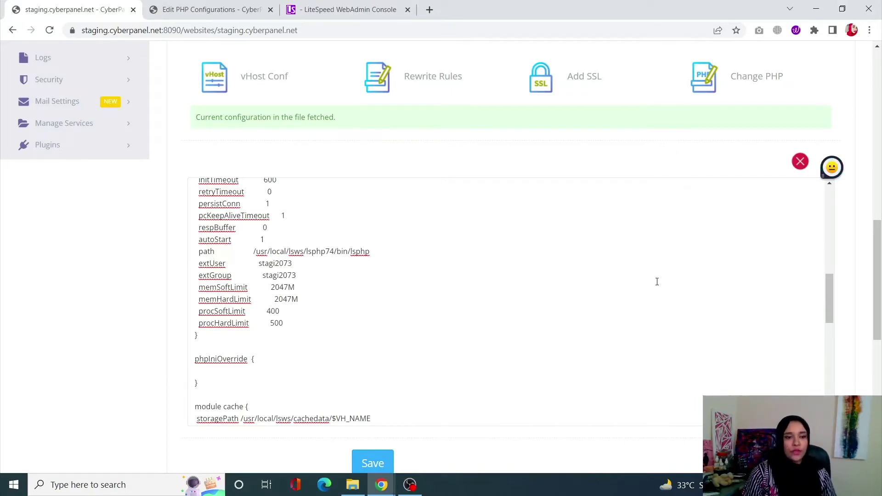
Scroll the vHost Conf editor to the stagi2073 lsphp74 extprocessor with 2047M soft and hard limits
scroll(657, 282, "up", 3)
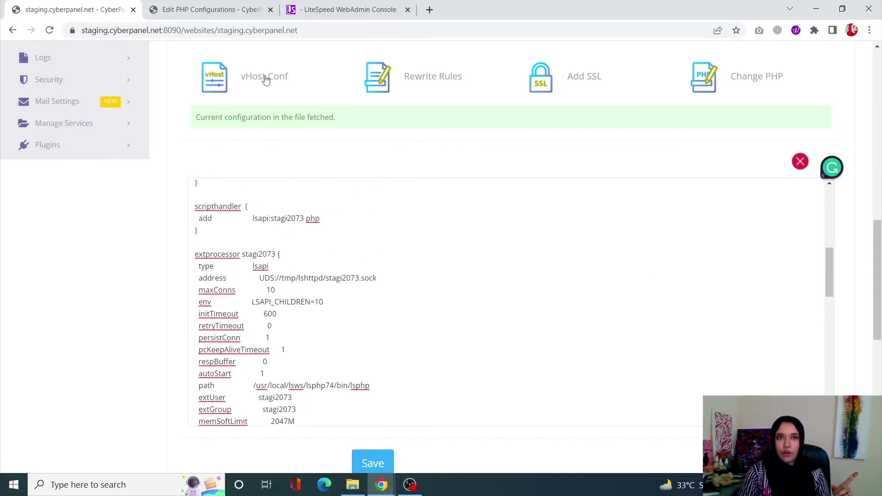
scroll(287, 375, "down", 1)
scroll(286, 376, "down", 2)
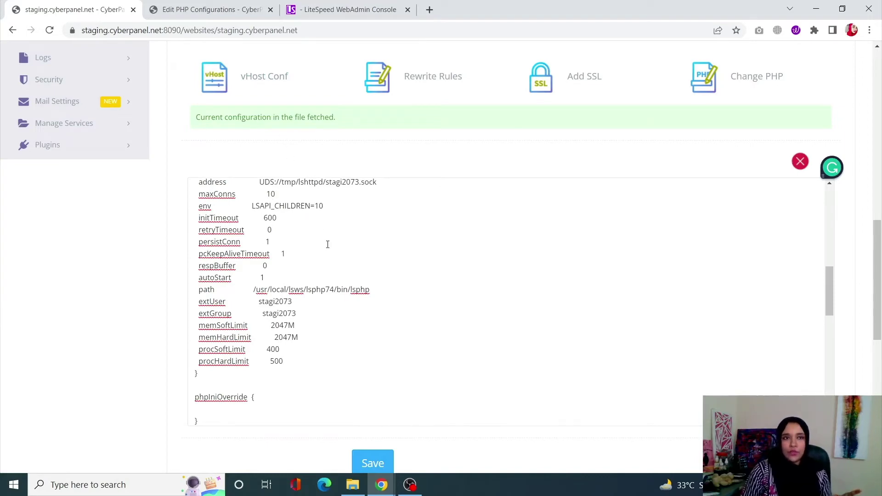
scroll(225, 198, "up", 1)
scroll(121, 149, "up", 9)
scroll(120, 151, "up", 2)
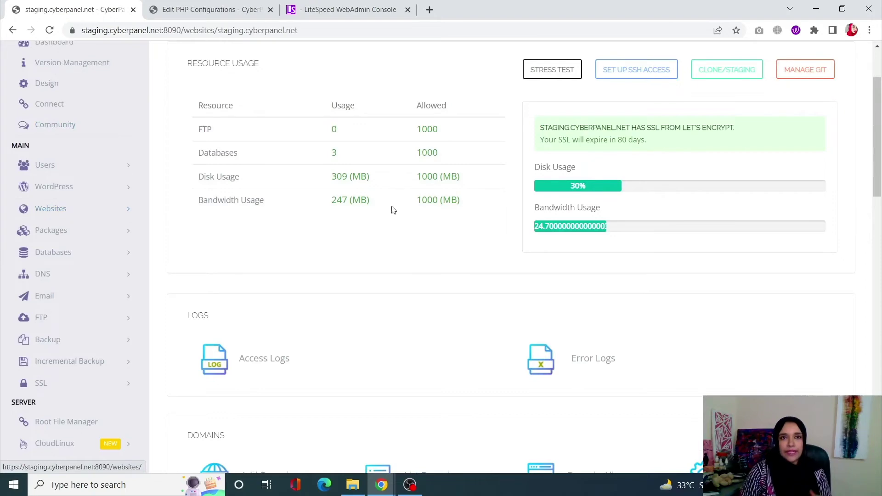
scroll(414, 209, "down", 7)
scroll(417, 209, "down", 1)
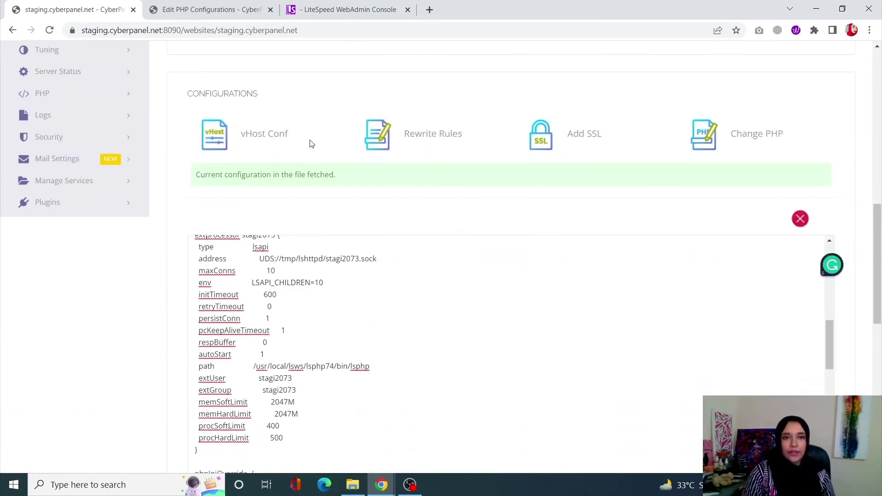
scroll(323, 352, "down", 2)
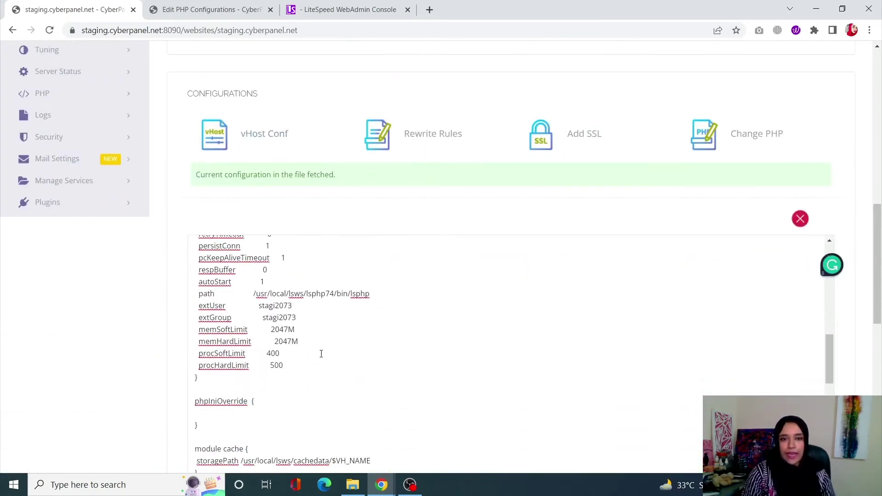
left_click_drag(307, 290, 334, 290)
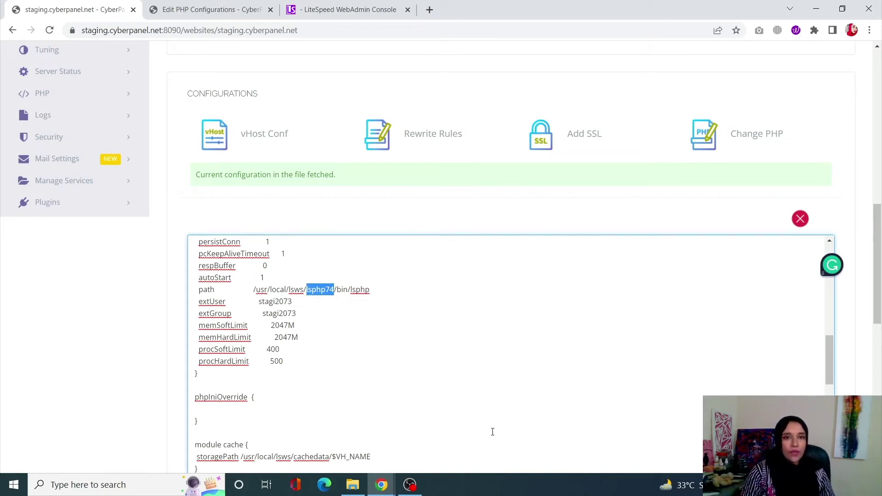
scroll(492, 432, "up", 3)
scroll(164, 336, "up", 2)
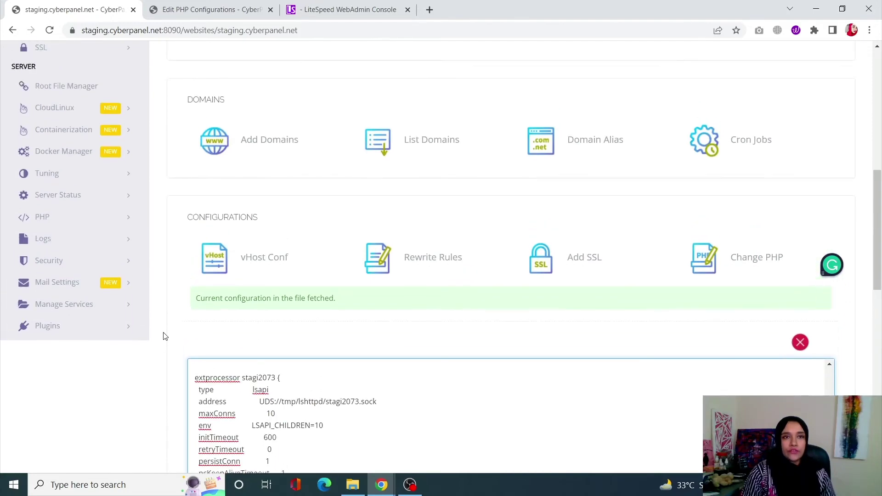
scroll(165, 336, "up", 2)
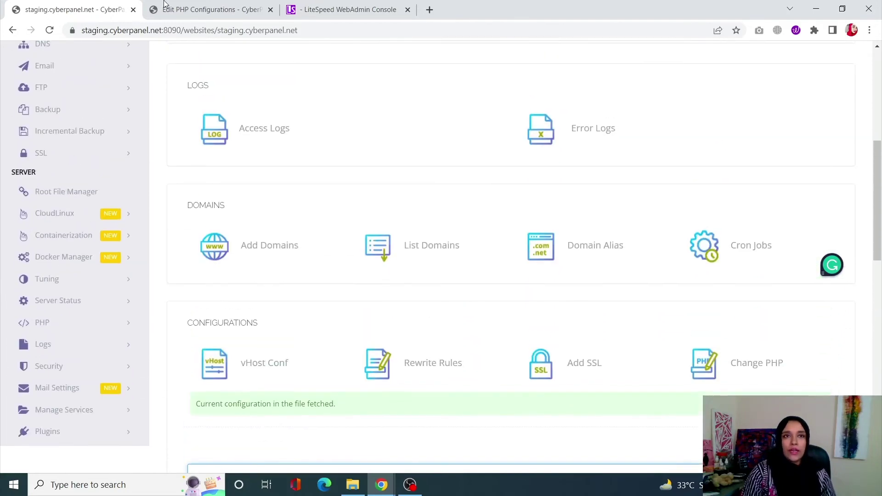
Return to the Edit PHP Configurations tab and review PHP 7.4's memory_limit 512M, 4M and 16M settings
left_click(69, 331)
left_click(248, 10)
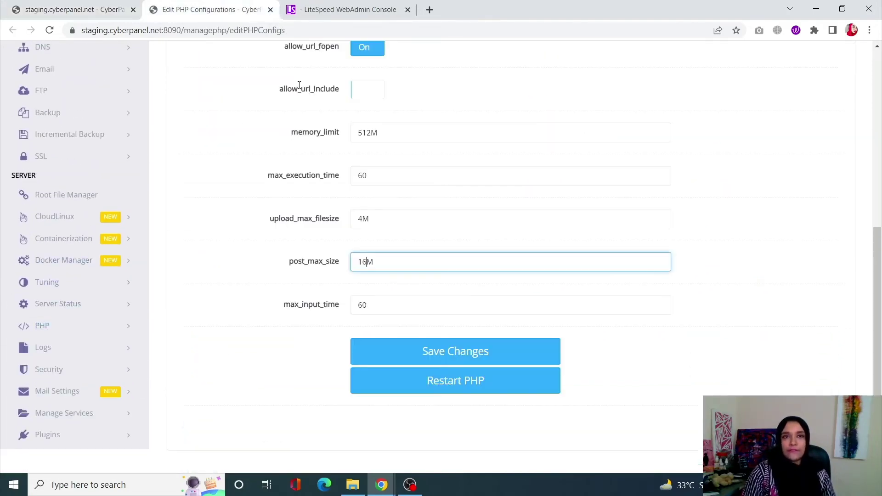
scroll(429, 106, "up", 7)
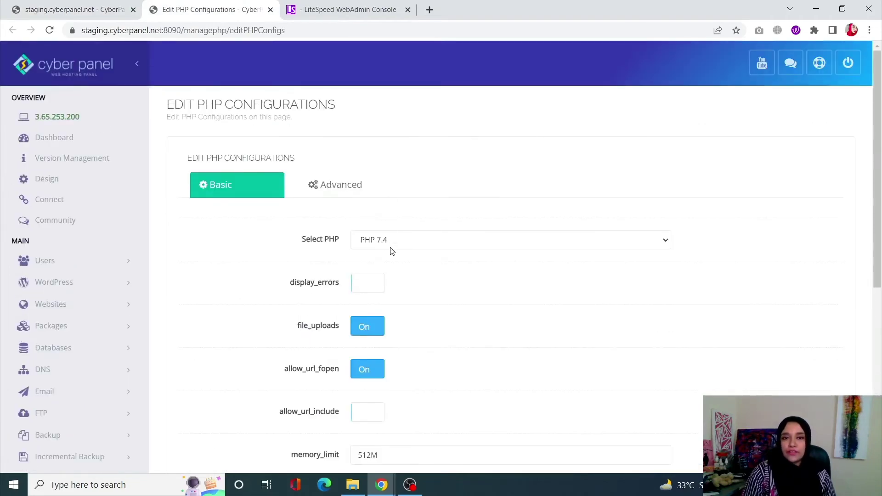
scroll(392, 250, "down", 7)
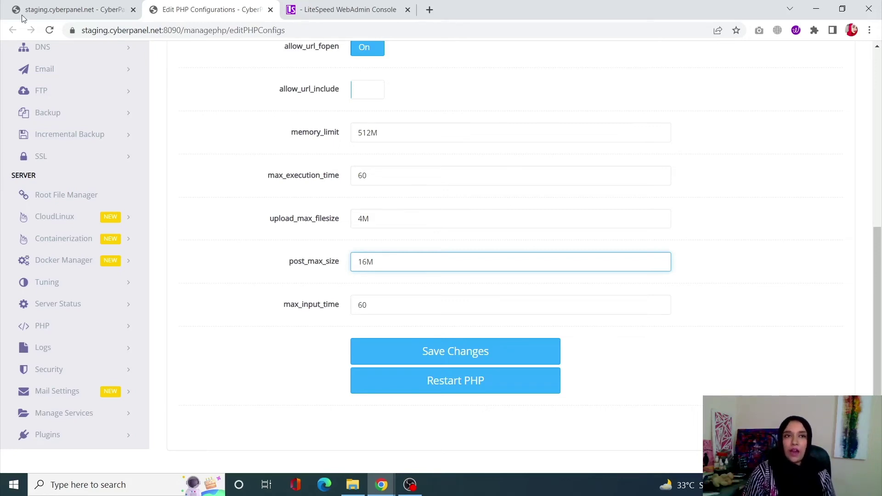
On the website tab, recheck the 2047M extprocessor limits, then switch to the LiteSpeed WebAdmin Console tab
left_click(62, 6)
scroll(270, 290, "down", 9)
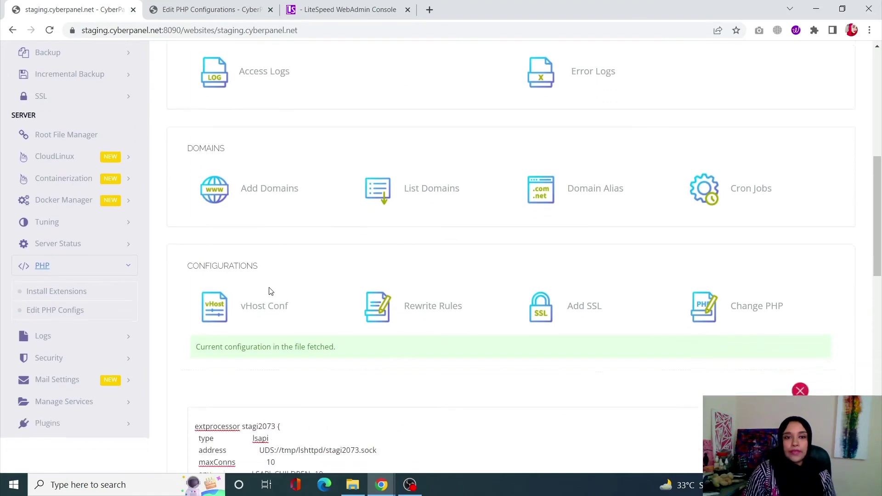
scroll(270, 288, "up", 2)
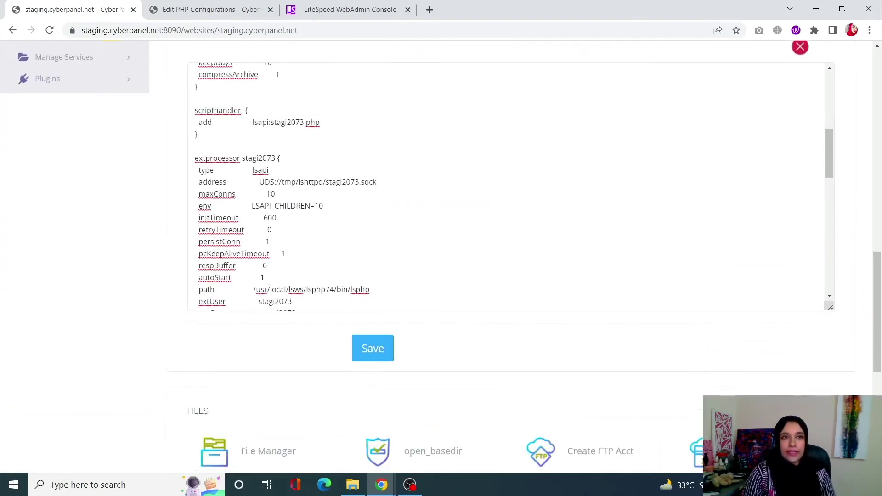
scroll(270, 288, "down", 3)
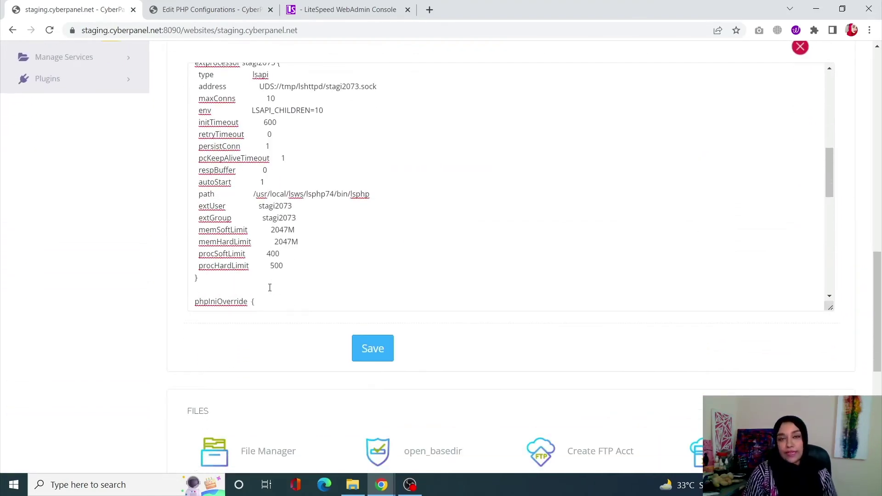
scroll(270, 288, "down", 2)
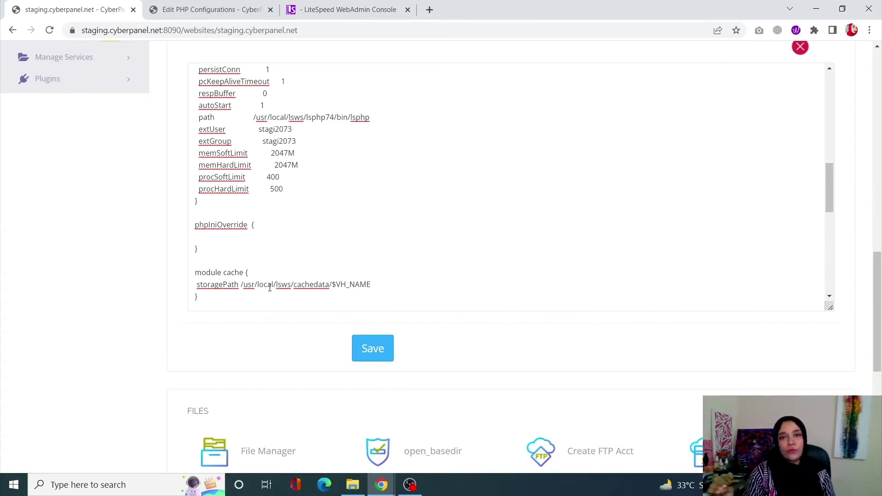
left_click(334, 6)
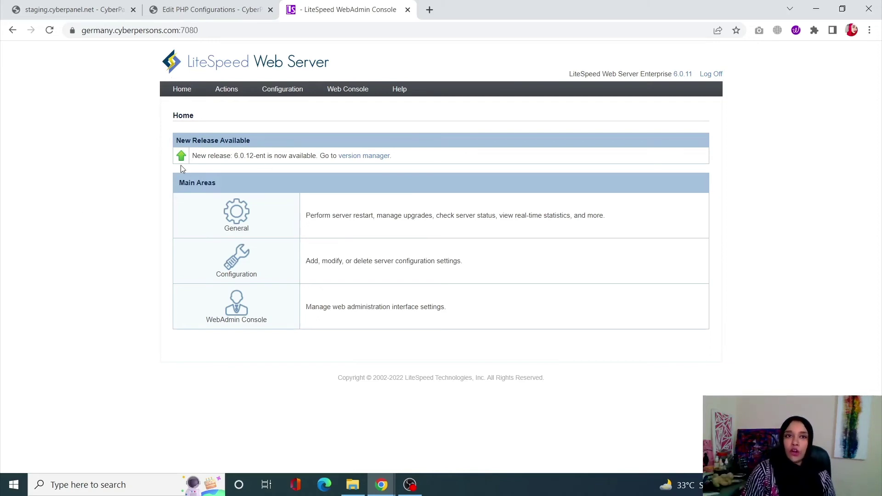
Go to Configuration > Server and show the External App list with lsphp5 through lsphp80
mouse_move(280, 95)
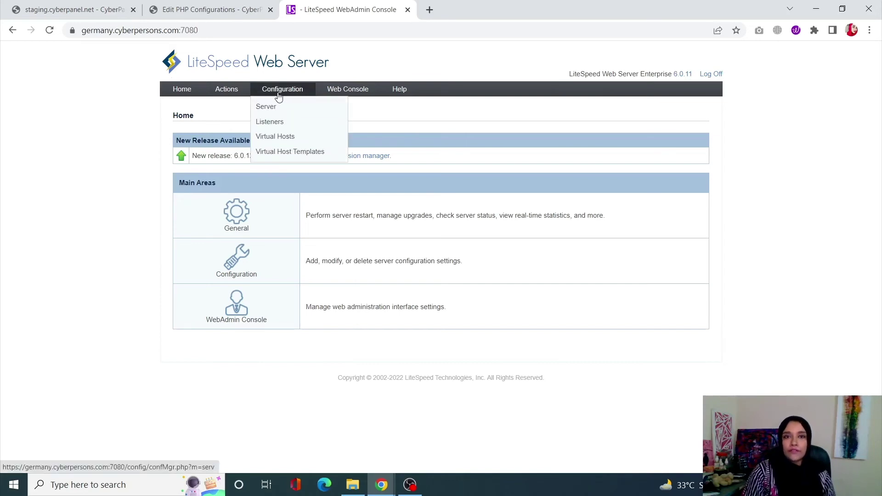
left_click(282, 109)
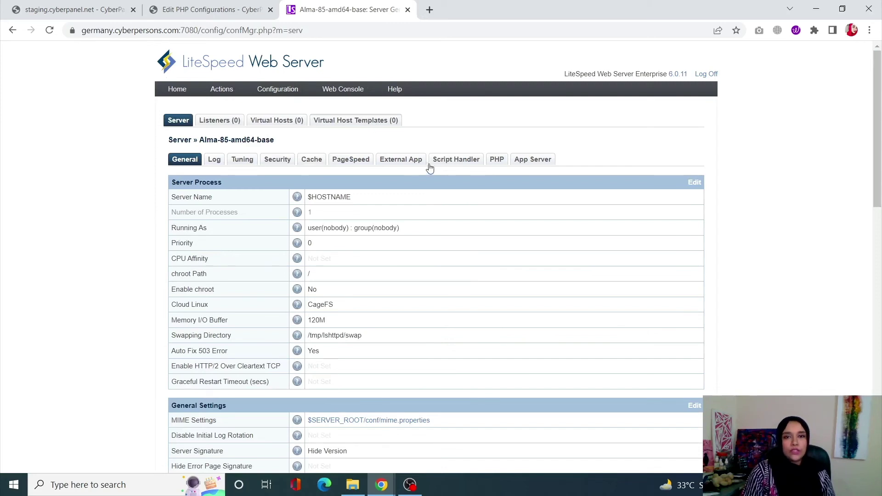
left_click(411, 161)
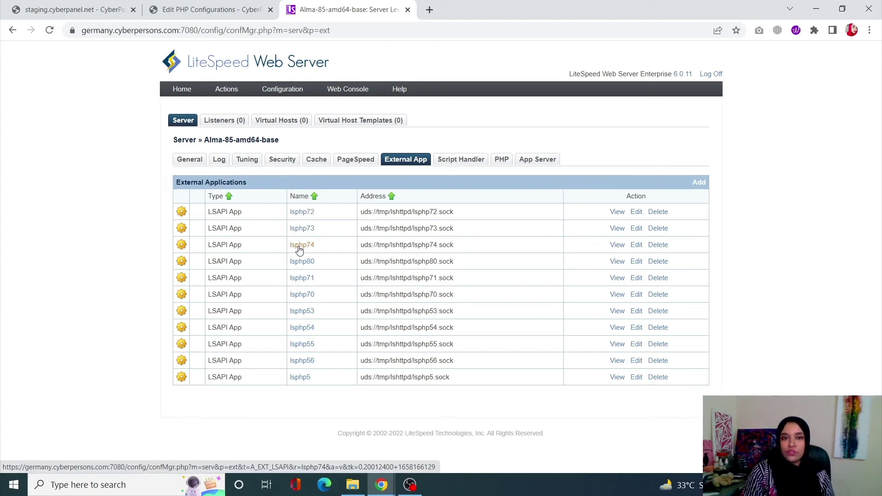
Save the lsphp74 external app with Max Connections 35 and 2047M memory soft and hard limits
left_click(639, 248)
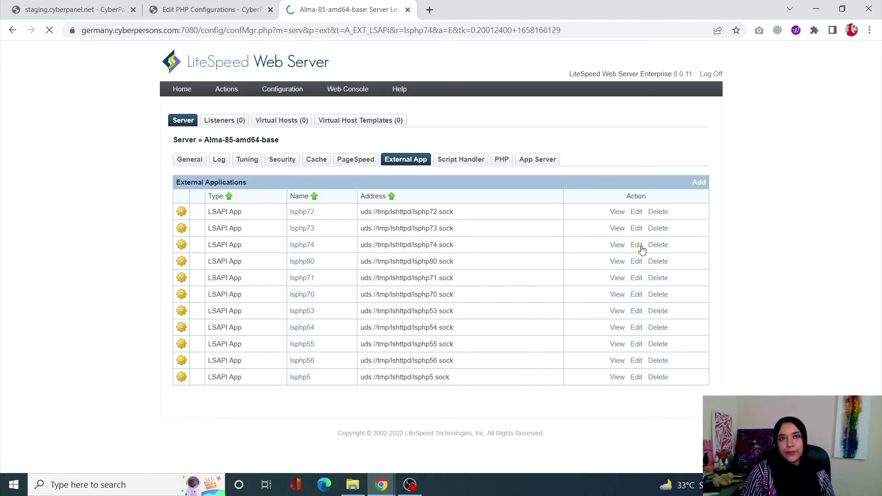
scroll(635, 304, "down", 8)
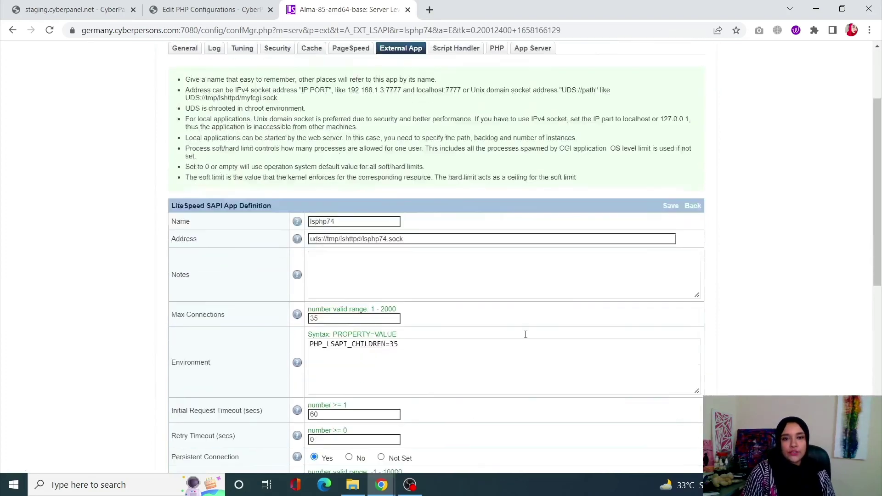
scroll(526, 335, "down", 4)
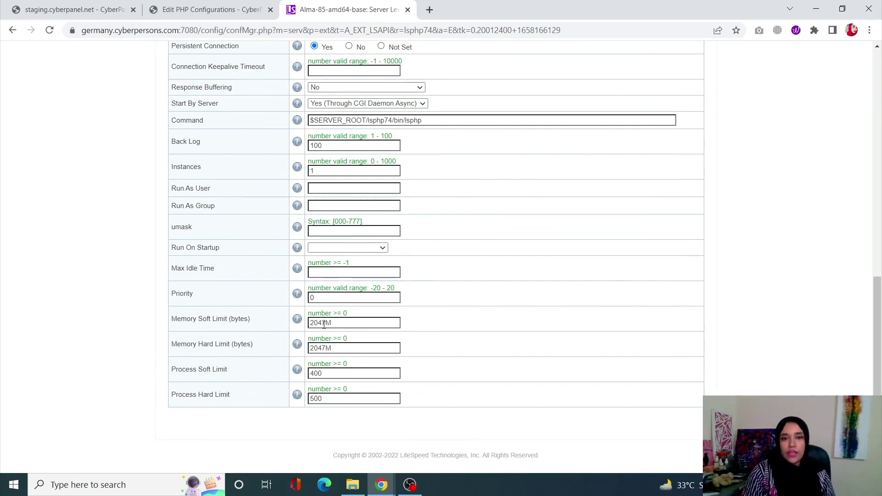
left_click_drag(326, 323, 304, 323)
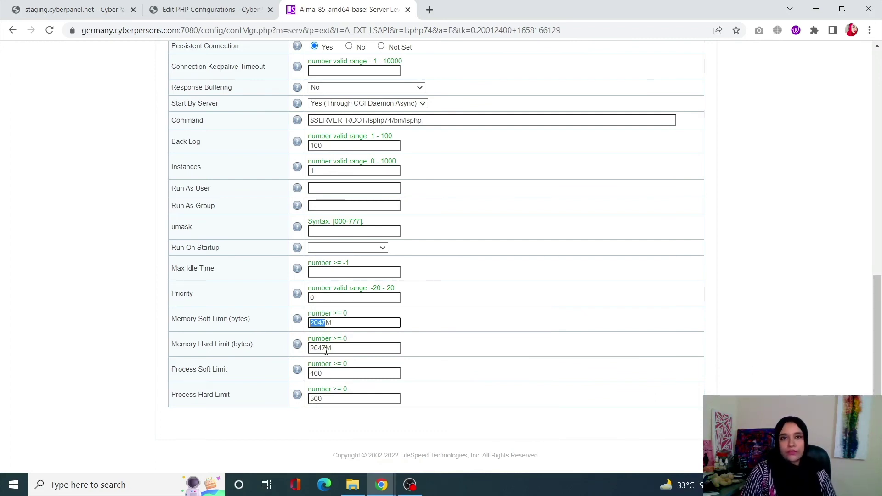
scroll(327, 351, "up", 10)
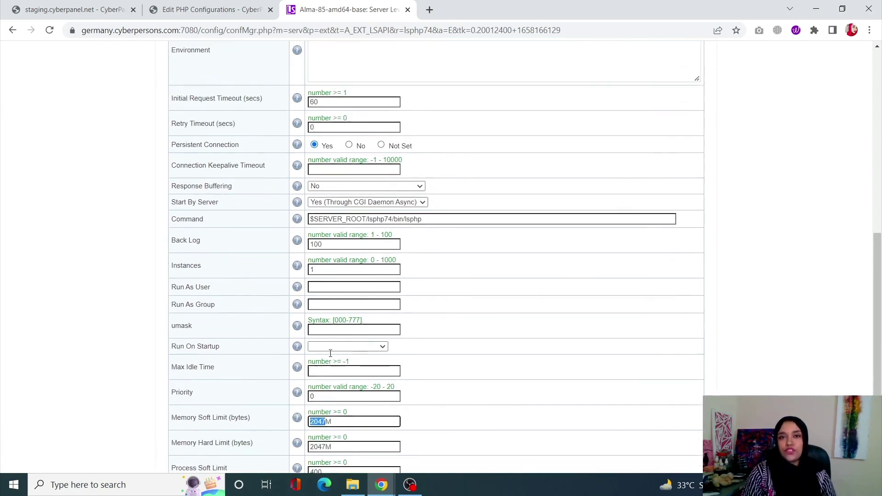
scroll(331, 353, "up", 1)
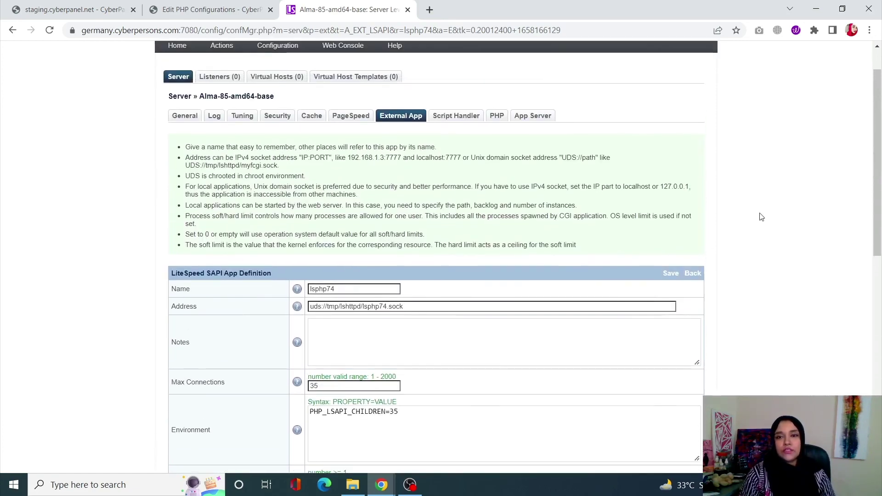
left_click(671, 274)
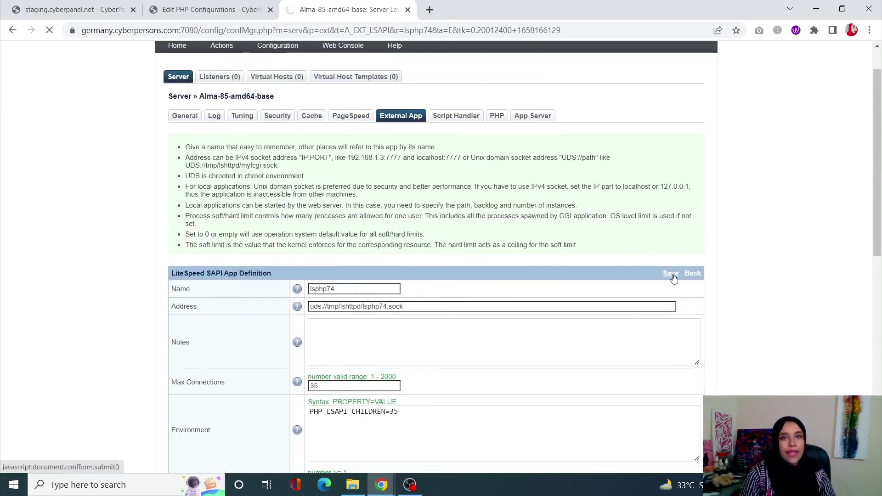